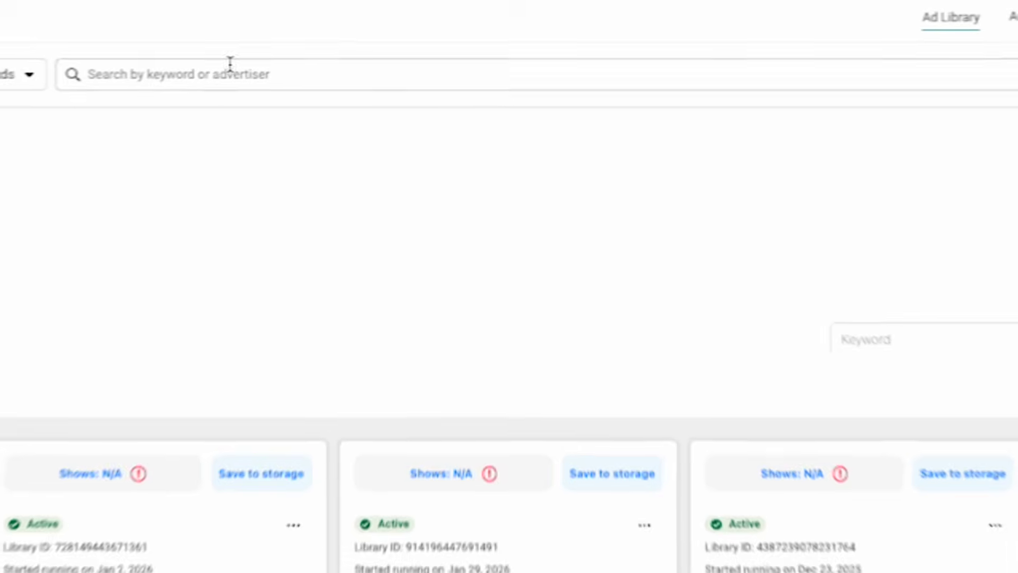
View the available sorting options for The Ridge's active ads
{"action": "left_click", "coordinate": [255, 68]}
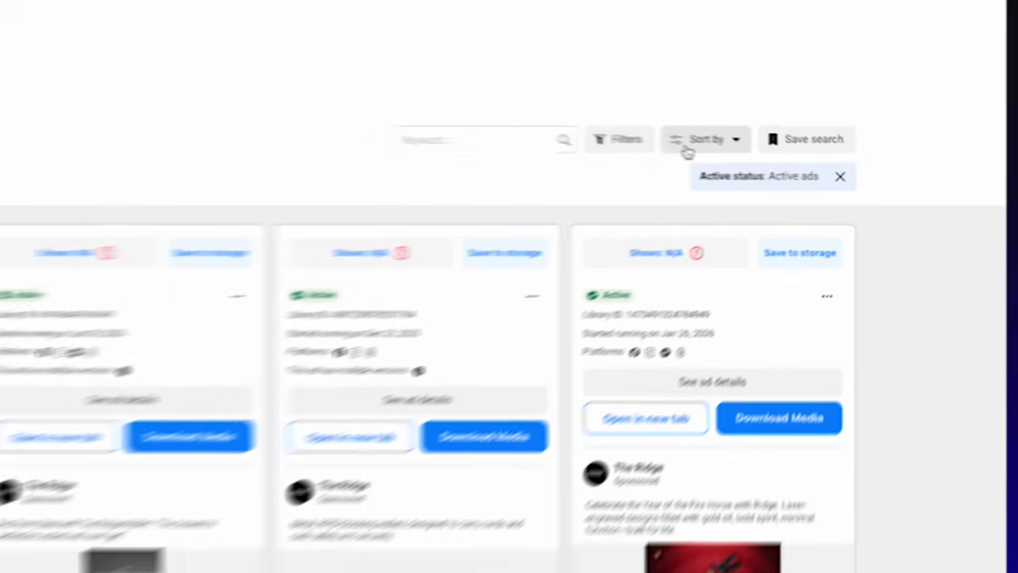
{"action": "left_click", "coordinate": [816, 157]}
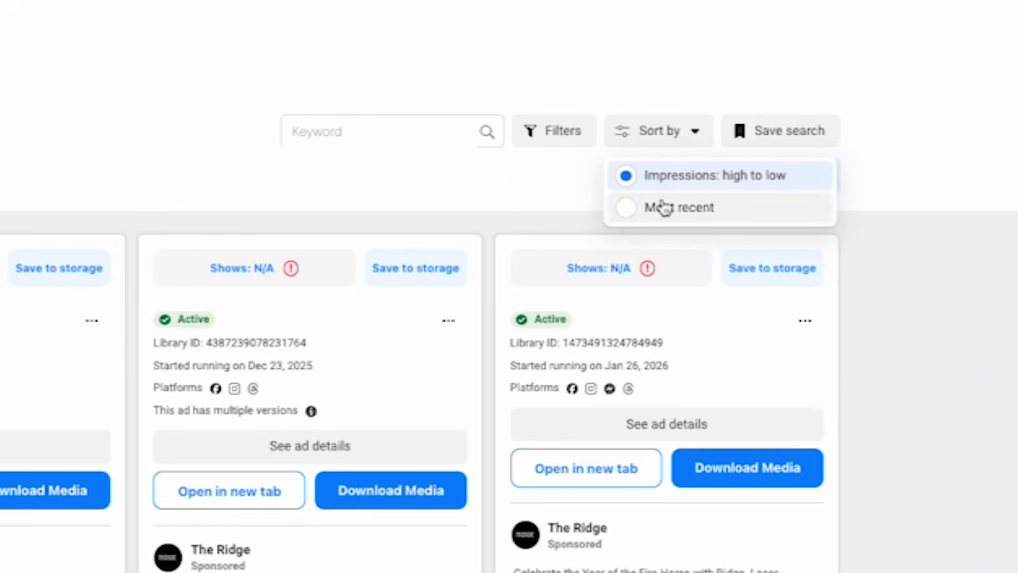
{"action": "key", "text": "Escape"}
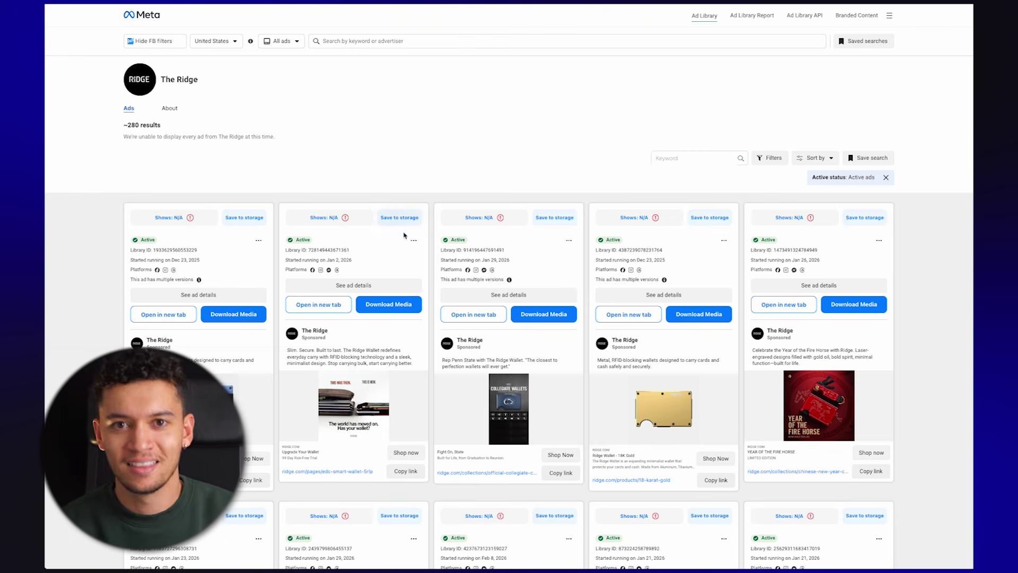
Copy the ad link of The Ridge's "Upgrade Your Wallet" ad with the then-and-now wallet comparison
{"action": "left_click", "coordinate": [367, 158]}
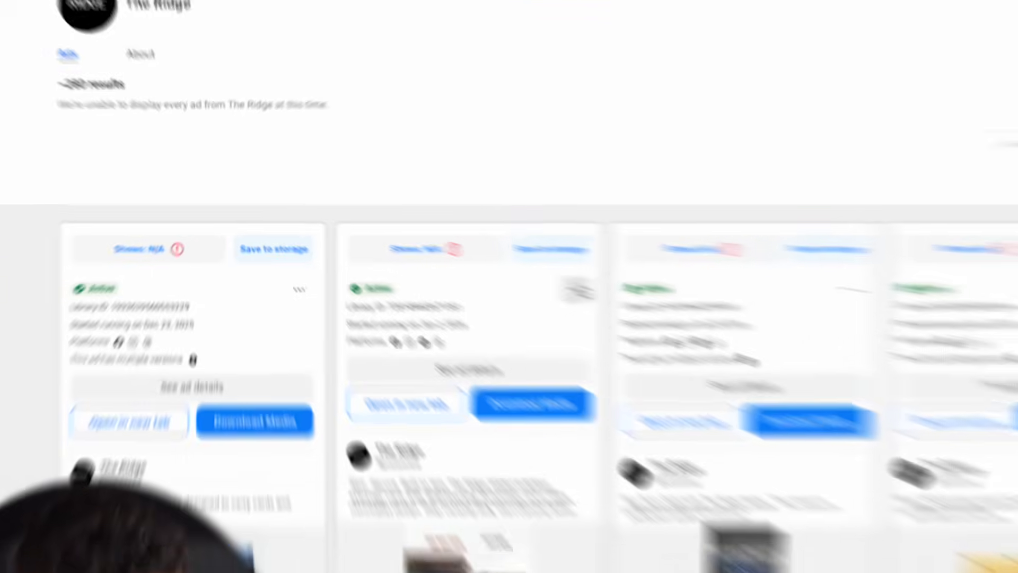
{"action": "left_click", "coordinate": [413, 240]}
{"action": "left_click", "coordinate": [385, 295]}
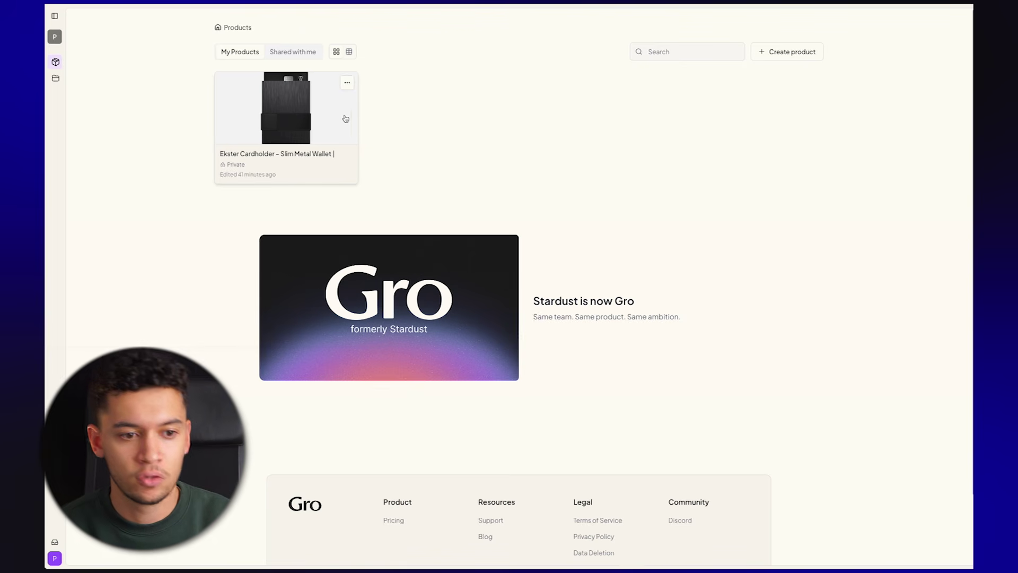
Switch to Gro, open the Ekster Cardholder product and start creating new ads from an existing ad
{"action": "left_click", "coordinate": [302, 113]}
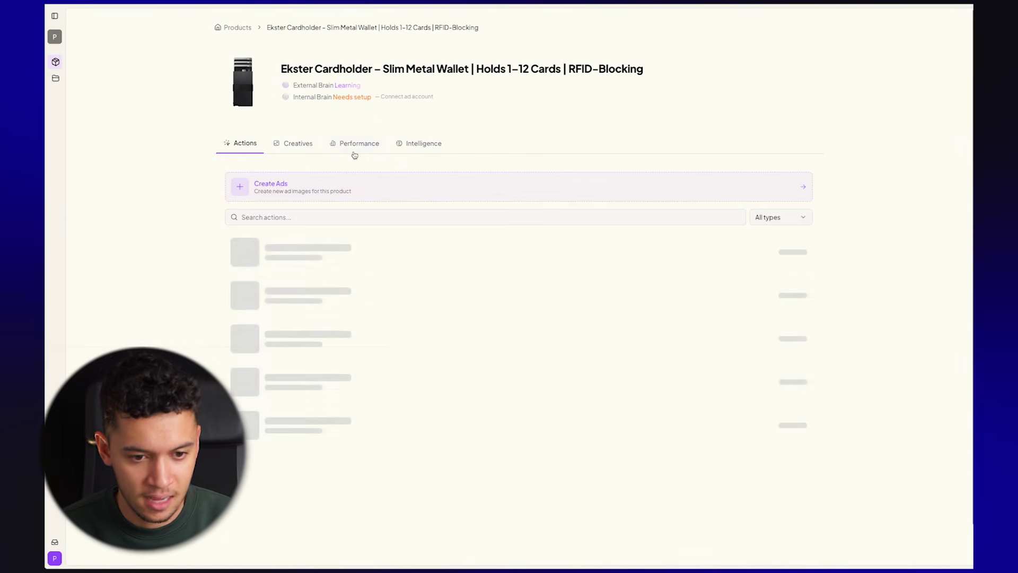
{"action": "left_click", "coordinate": [274, 194]}
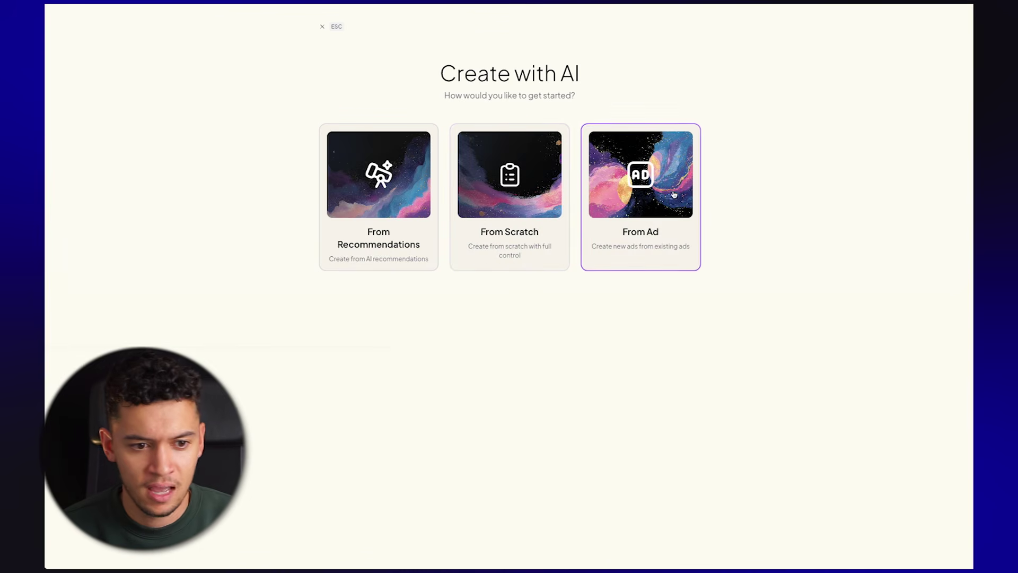
{"action": "left_click", "coordinate": [672, 195]}
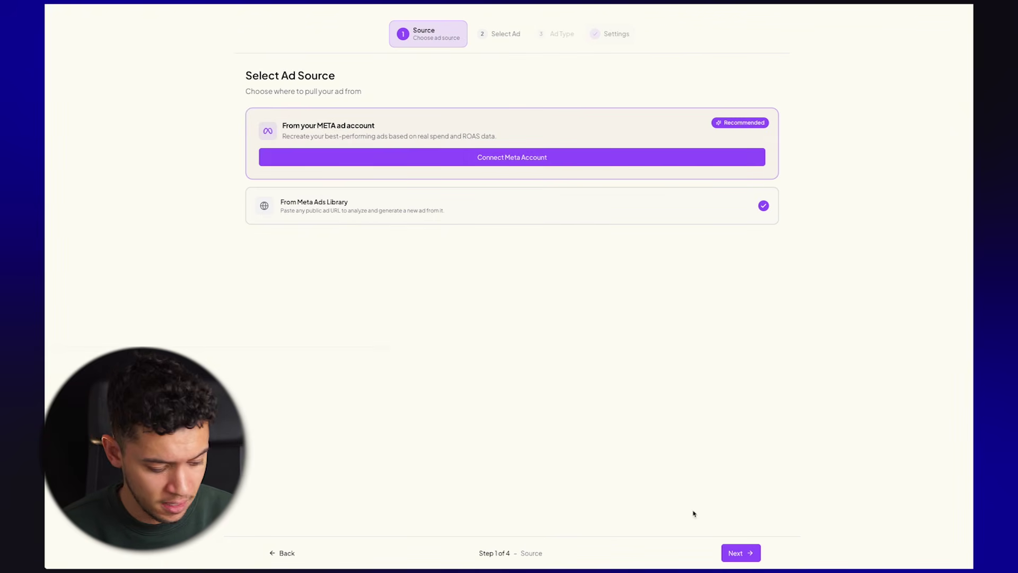
Use the Meta Ads Library as the ad source and look up the copied ad URL for analysis
{"action": "left_click", "coordinate": [746, 561]}
{"action": "key", "text": "ctrl+v"}
{"action": "left_click", "coordinate": [609, 135]}
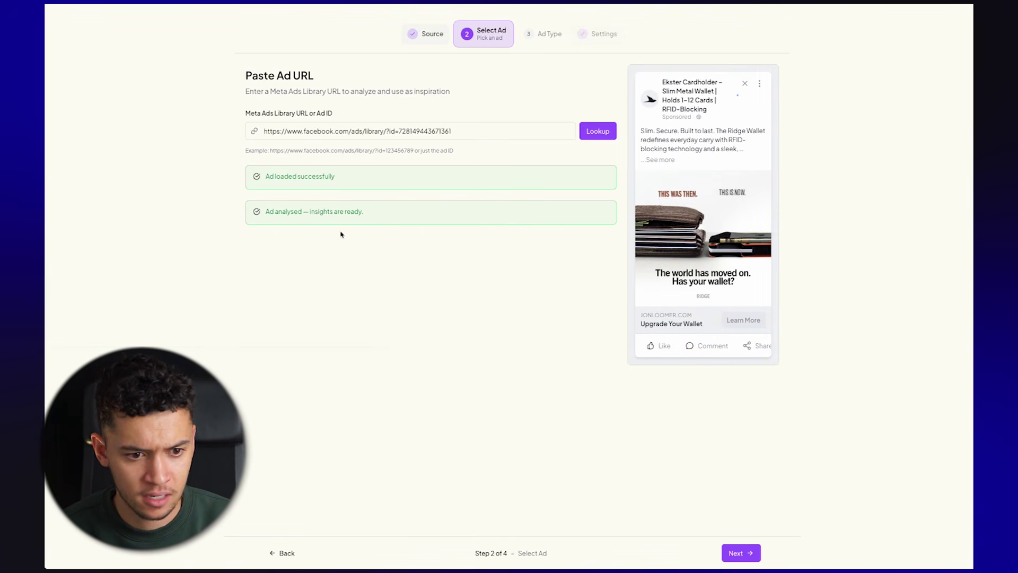
{"action": "left_click", "coordinate": [740, 553]}
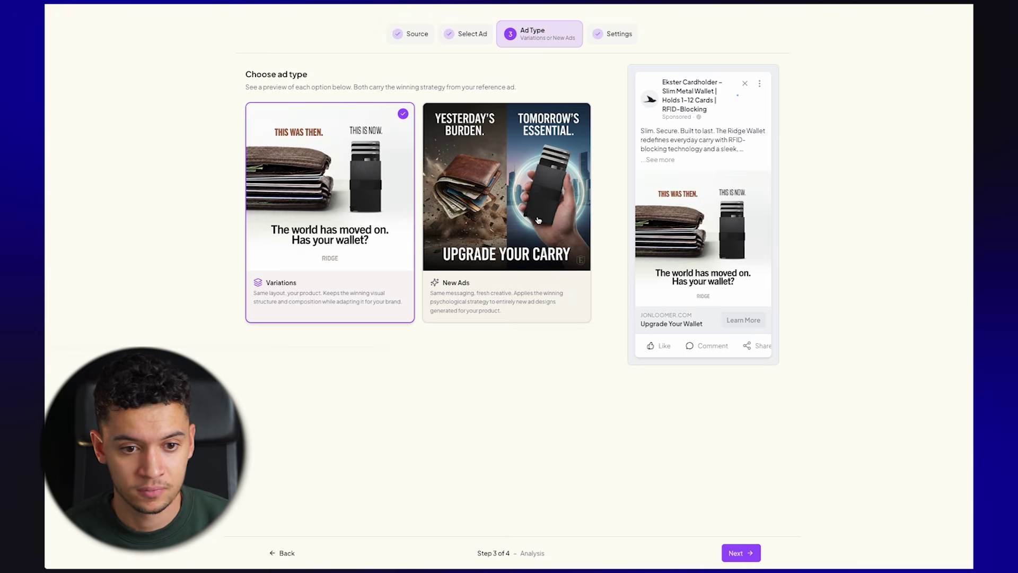
Generate nine variations with the New Ads type and the Portrait 1440×1800 placement
{"action": "left_click", "coordinate": [538, 221]}
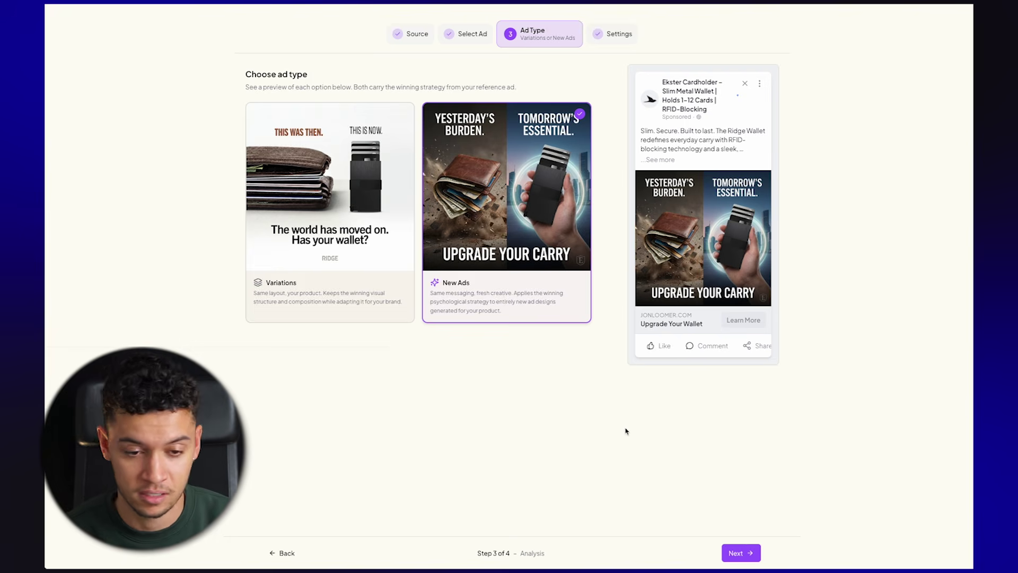
{"action": "left_click", "coordinate": [741, 552]}
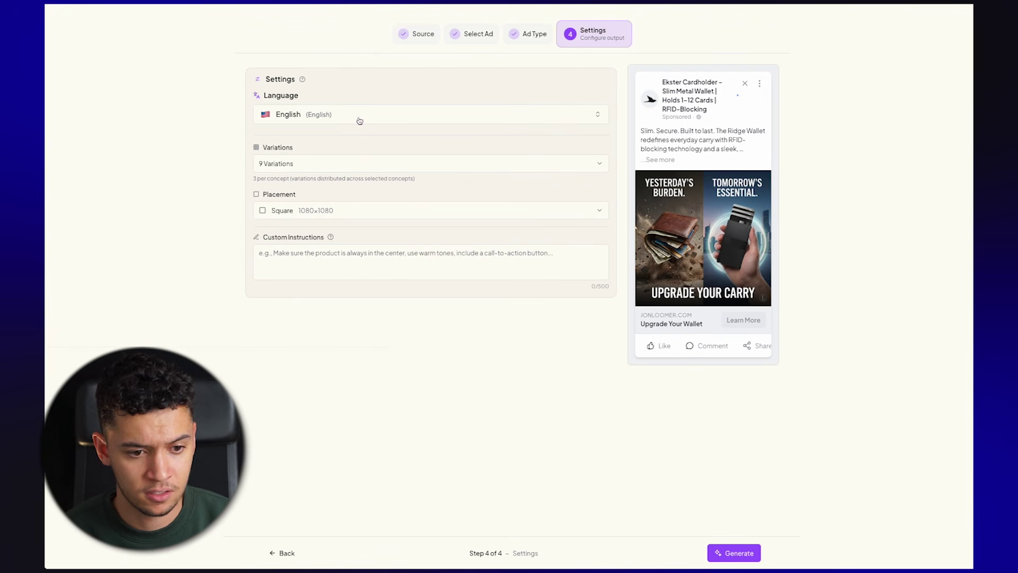
{"action": "left_click", "coordinate": [355, 214]}
{"action": "left_click", "coordinate": [342, 246]}
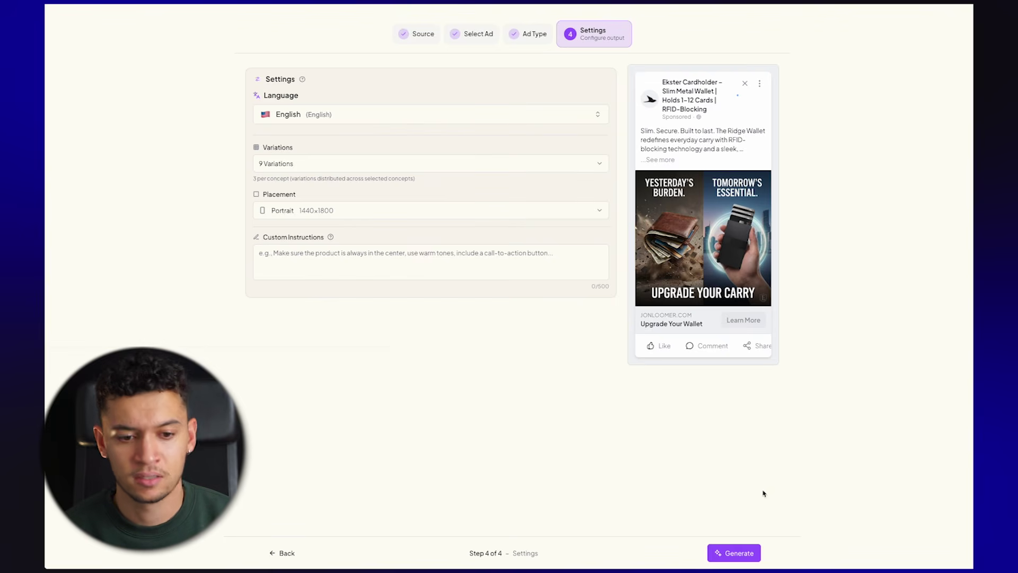
{"action": "left_click", "coordinate": [747, 552]}
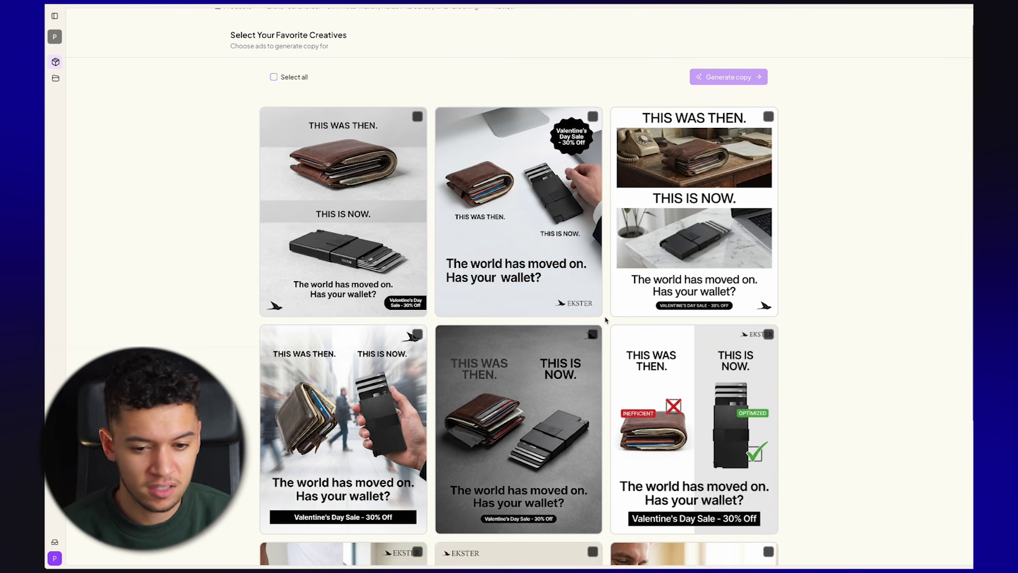
Select five favourite creatives from the generated wallet ads and generate ad copy for them
{"action": "scroll", "coordinate": [607, 319], "scroll_direction": "down", "scroll_amount": 4}
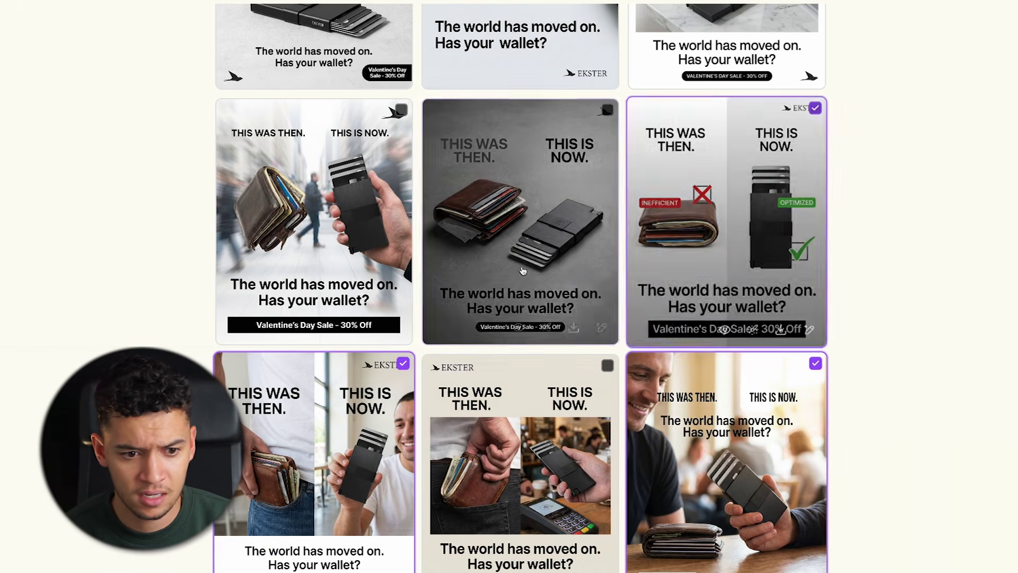
{"action": "left_click", "coordinate": [523, 270]}
{"action": "scroll", "coordinate": [522, 270], "scroll_direction": "up", "scroll_amount": 5}
{"action": "left_click", "coordinate": [364, 307]}
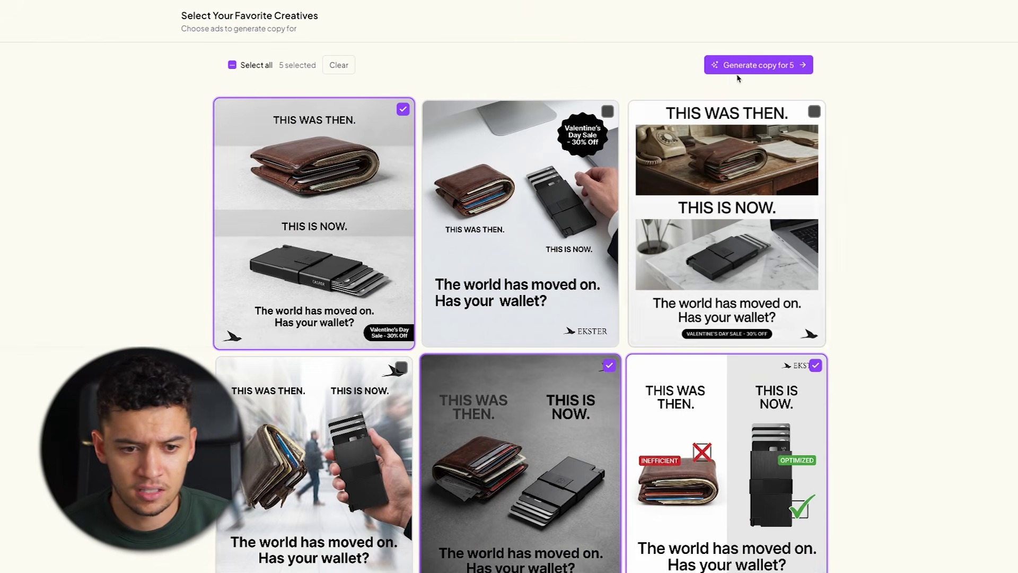
{"action": "left_click", "coordinate": [759, 66]}
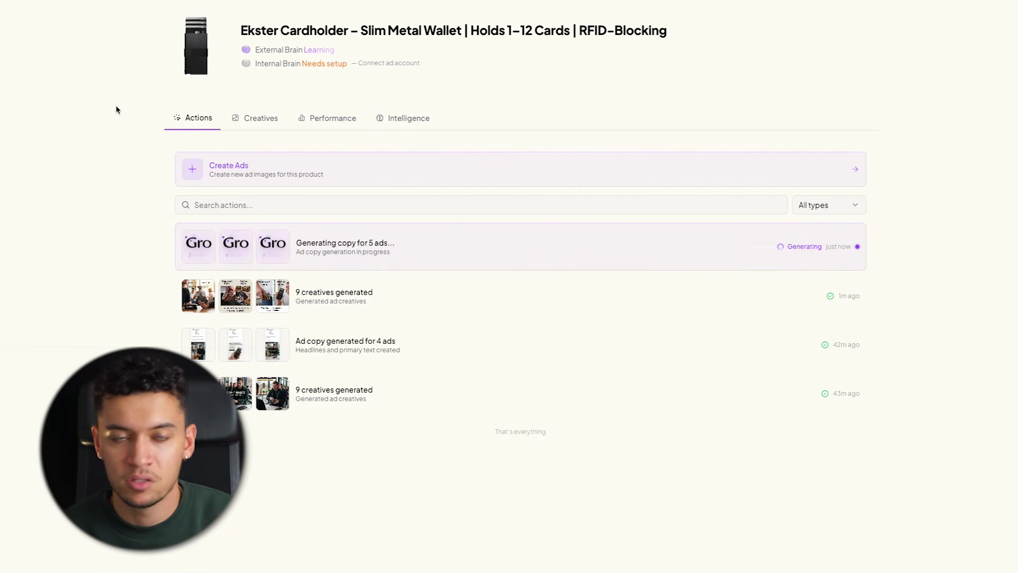
From the newest creatives, generate Educational-ads and Before-afters concepts and the angle "Your Wallet Says More About You Than Your Suit Does"
{"action": "left_click", "coordinate": [256, 122]}
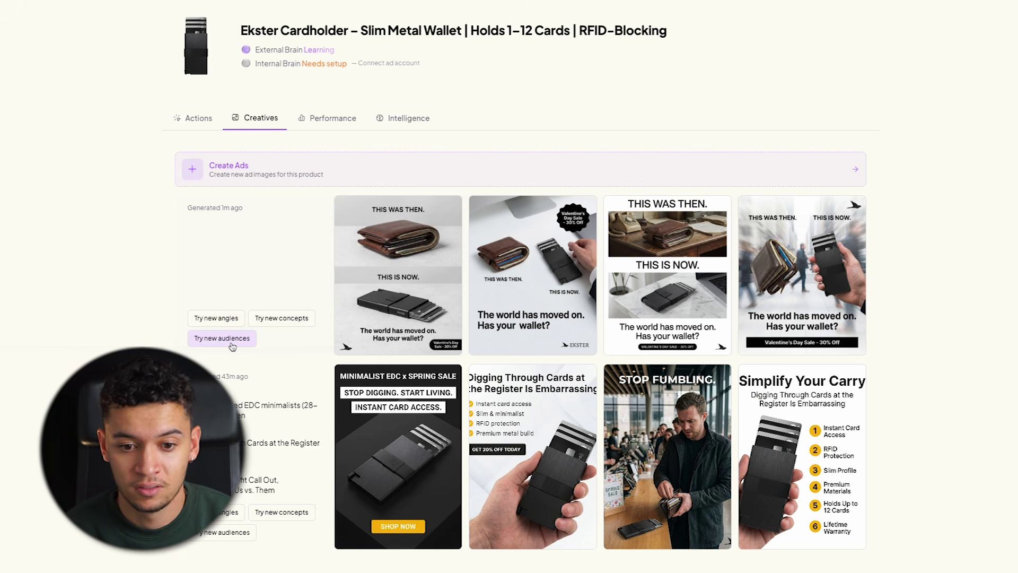
{"action": "left_click", "coordinate": [280, 321]}
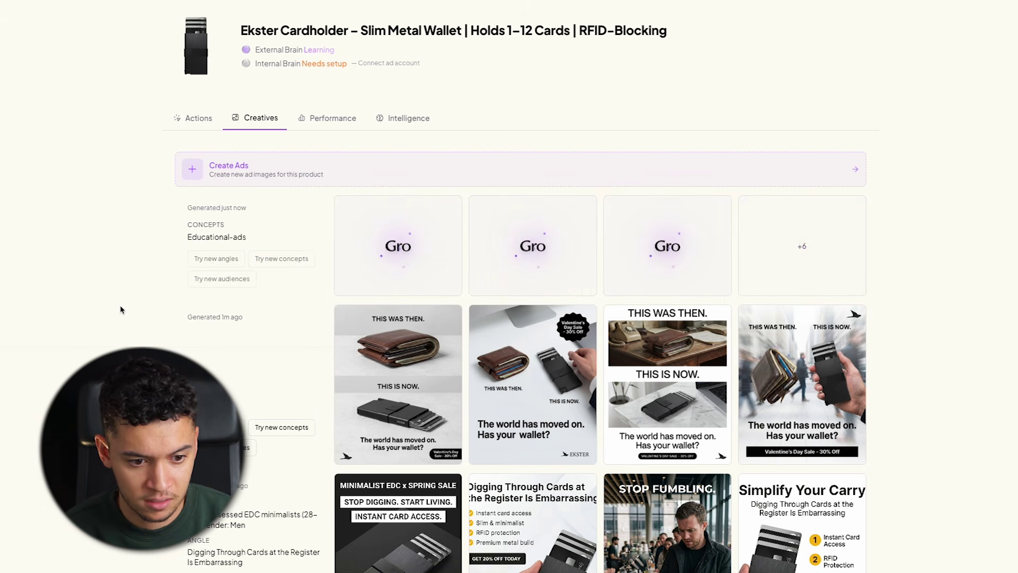
{"action": "left_click", "coordinate": [282, 427]}
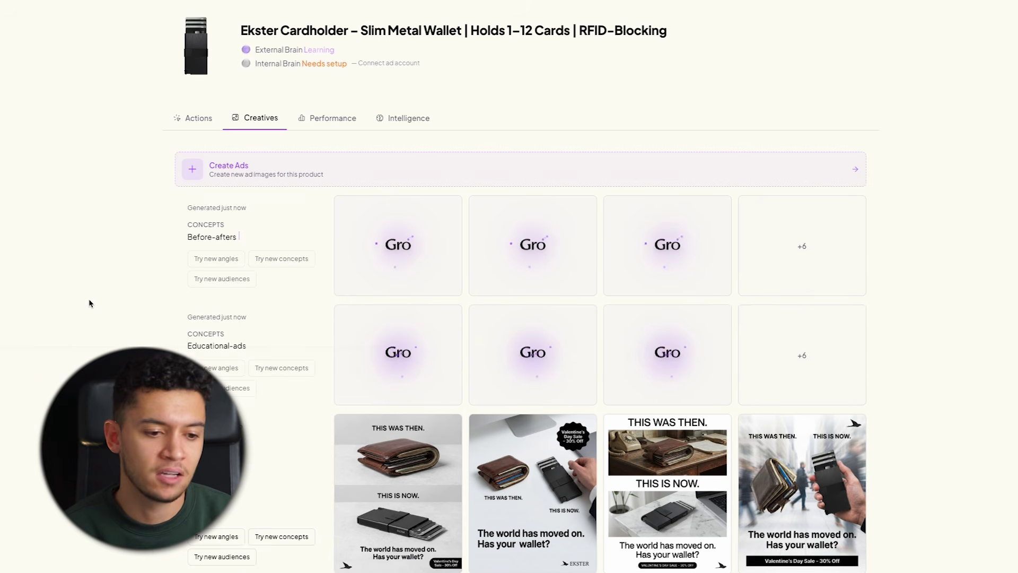
{"action": "scroll", "coordinate": [165, 338], "scroll_direction": "down", "scroll_amount": 1}
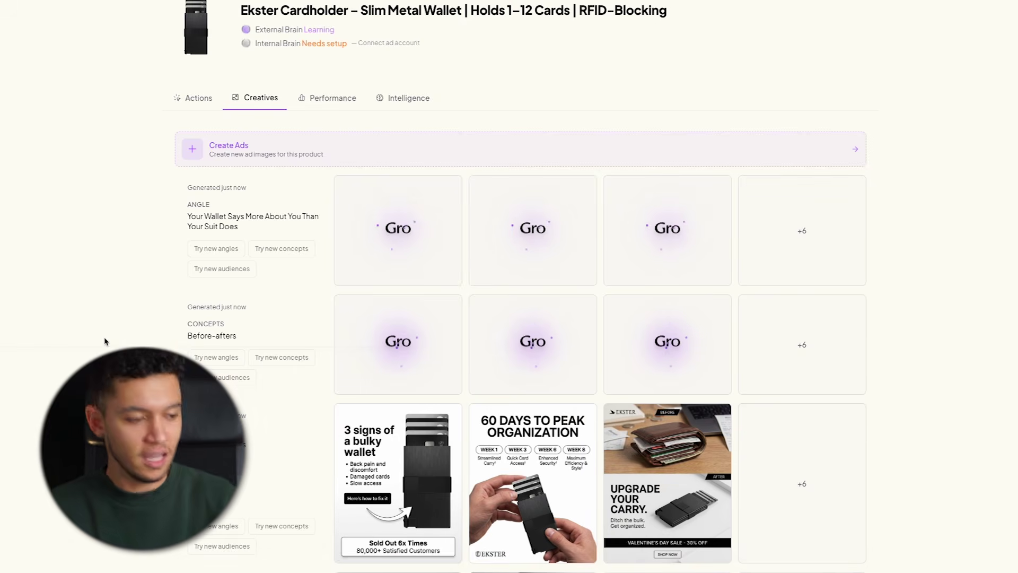
Open the Educational-ads batch and review its generated creatives
{"action": "scroll", "coordinate": [291, 428], "scroll_direction": "down", "scroll_amount": 1}
{"action": "left_click", "coordinate": [423, 423]}
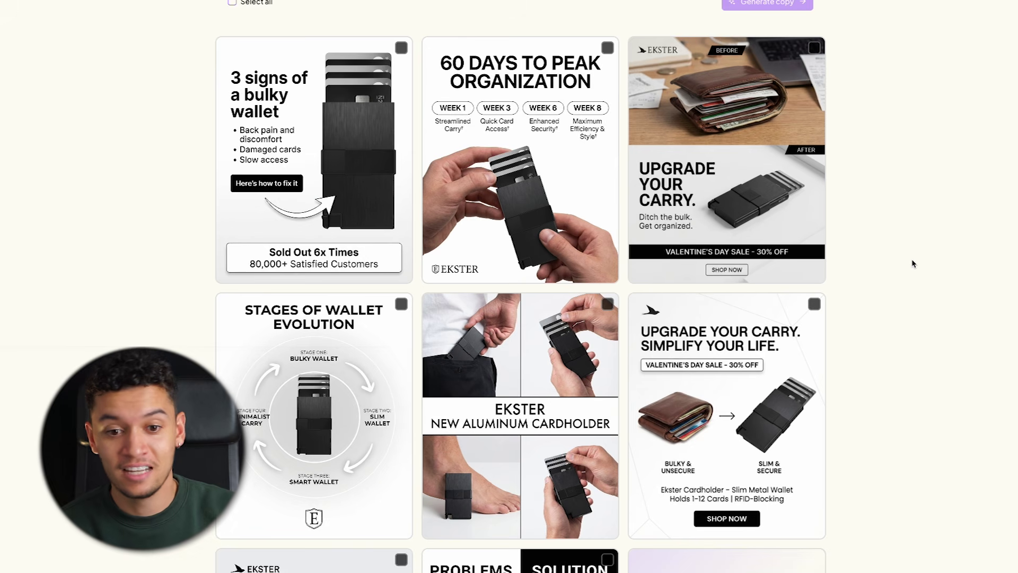
{"action": "scroll", "coordinate": [913, 264], "scroll_direction": "down", "scroll_amount": 4}
{"action": "scroll", "coordinate": [901, 266], "scroll_direction": "up", "scroll_amount": 5}
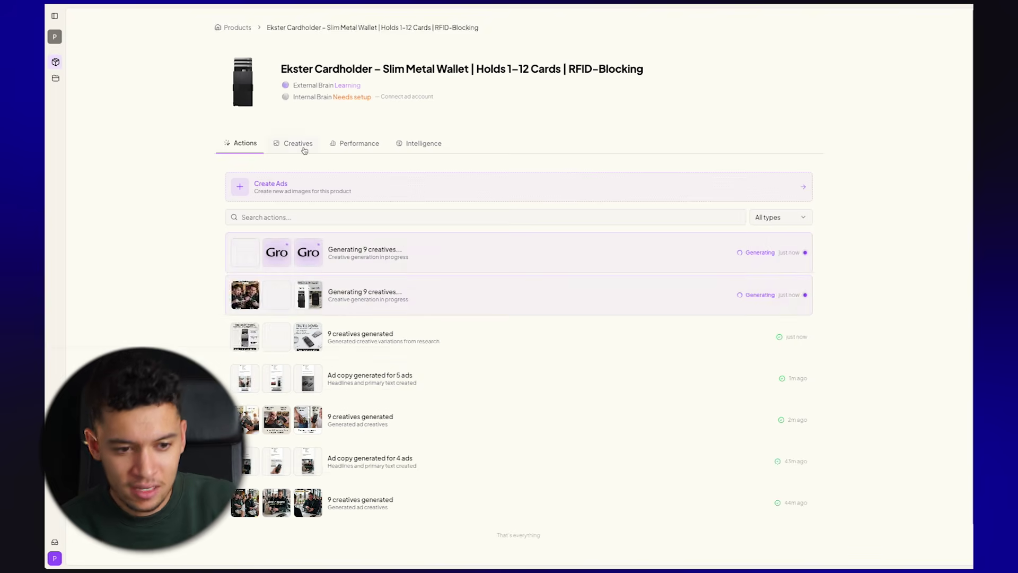
Return to the product's creatives and generate the angle "Your Wallet Is Quietly Screaming 'I Don't Have My Life Together'" from the Educational-ads batch
{"action": "left_click", "coordinate": [298, 145]}
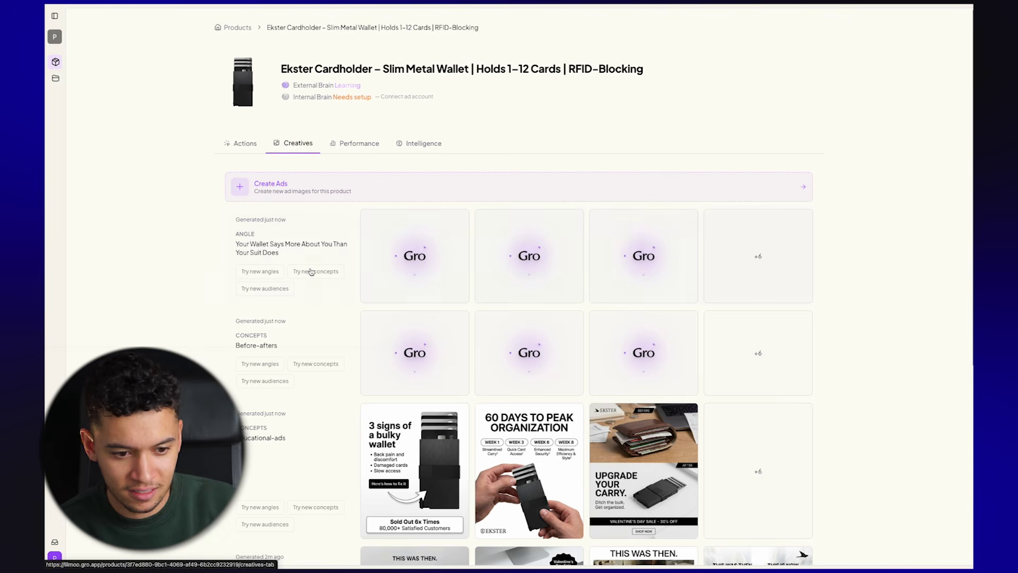
{"action": "scroll", "coordinate": [345, 391], "scroll_direction": "down", "scroll_amount": 2}
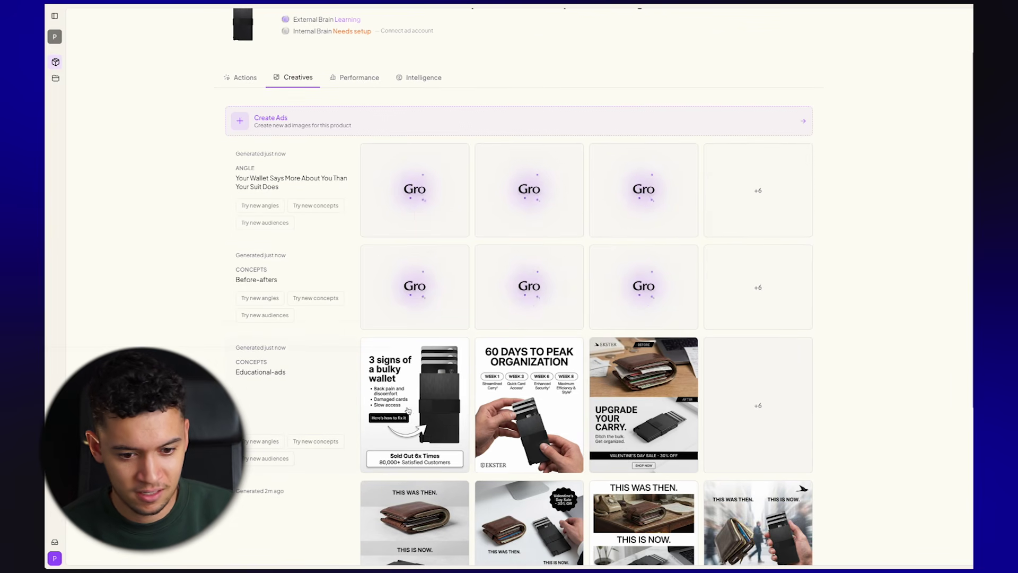
{"action": "left_click", "coordinate": [281, 461]}
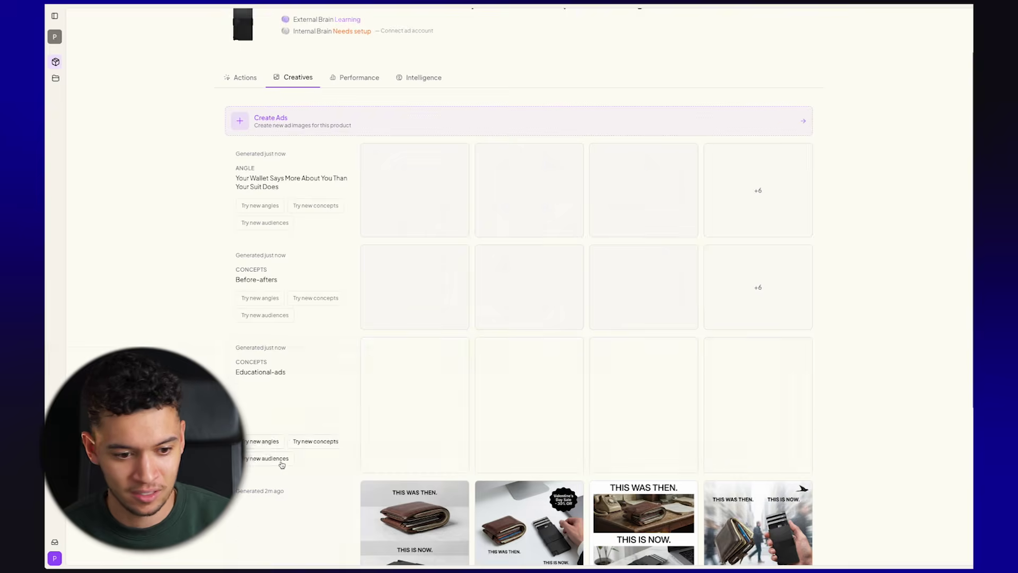
{"action": "scroll", "coordinate": [282, 464], "scroll_direction": "down", "scroll_amount": 2}
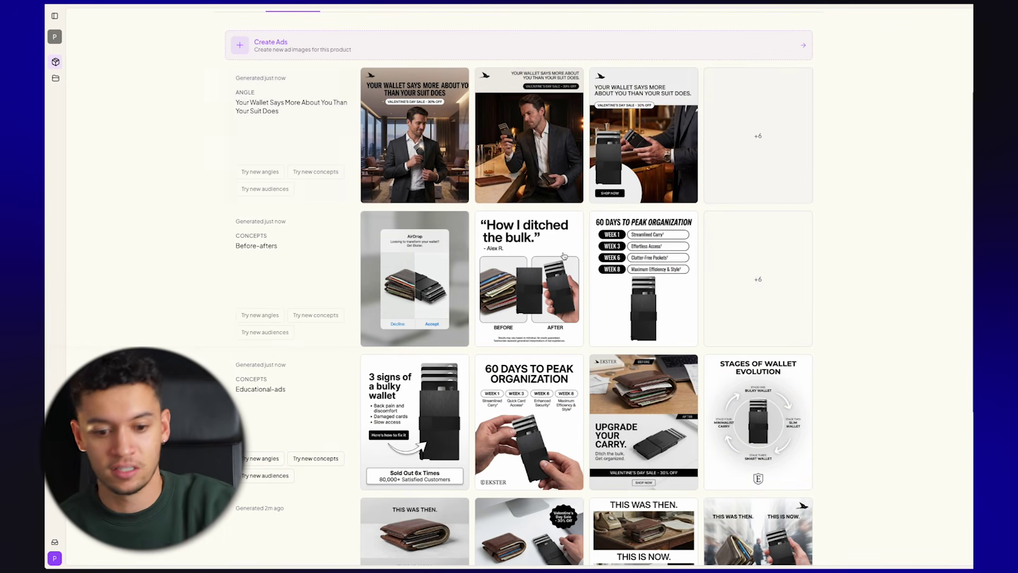
{"action": "scroll", "coordinate": [537, 240], "scroll_direction": "down", "scroll_amount": 1}
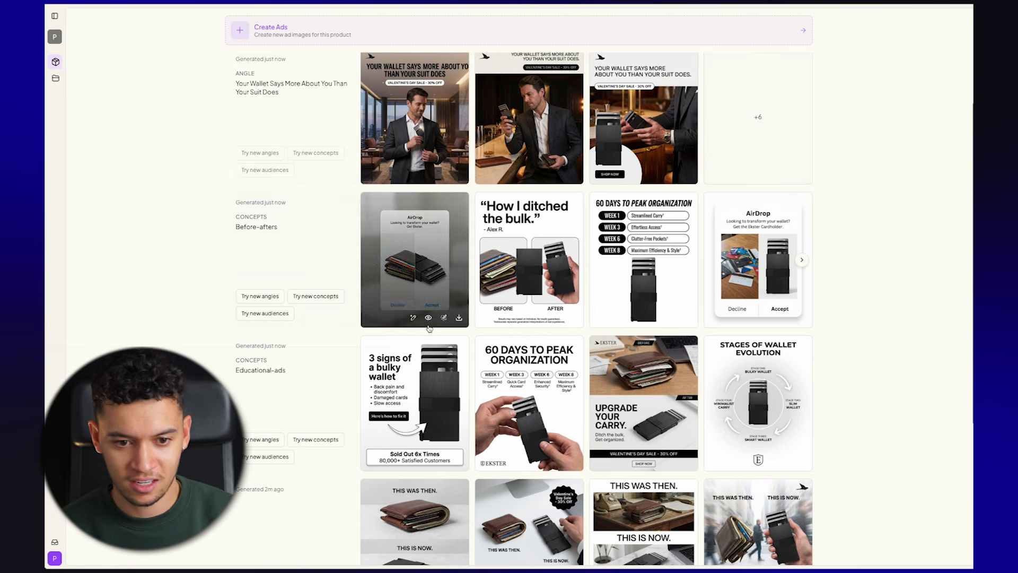
{"action": "scroll", "coordinate": [403, 360], "scroll_direction": "down", "scroll_amount": 3}
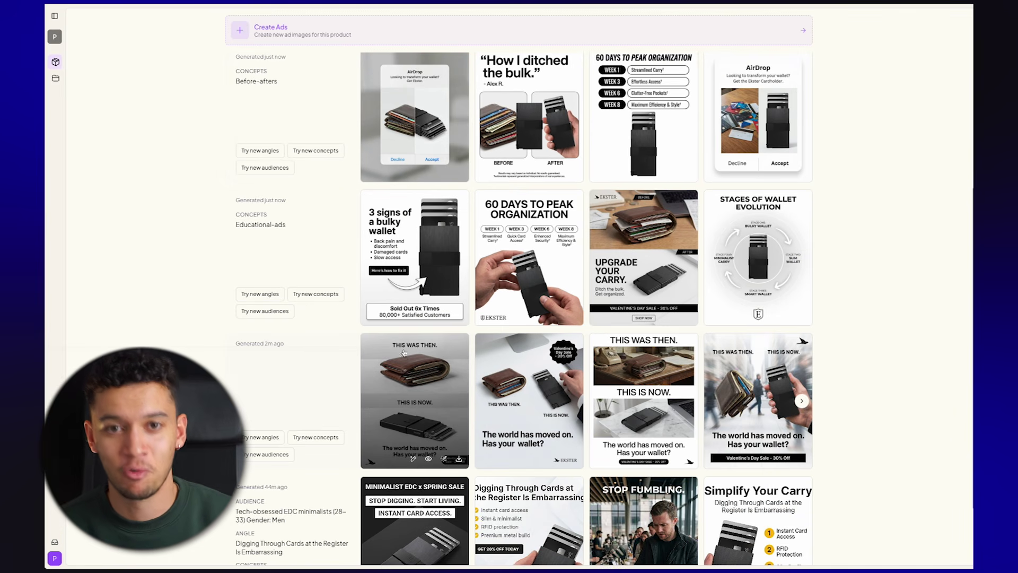
{"action": "scroll", "coordinate": [401, 386], "scroll_direction": "up", "scroll_amount": 2}
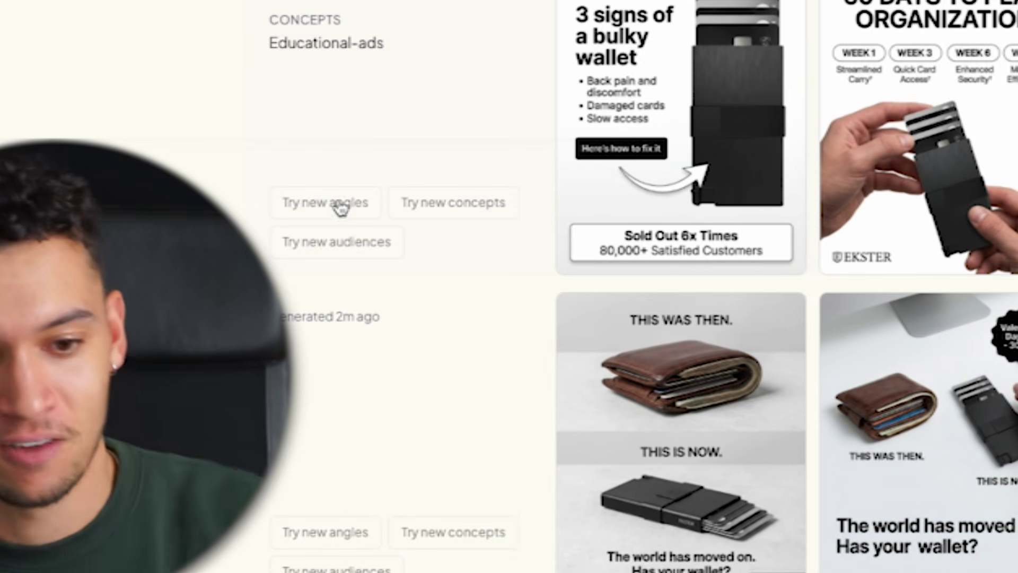
{"action": "left_click", "coordinate": [340, 204]}
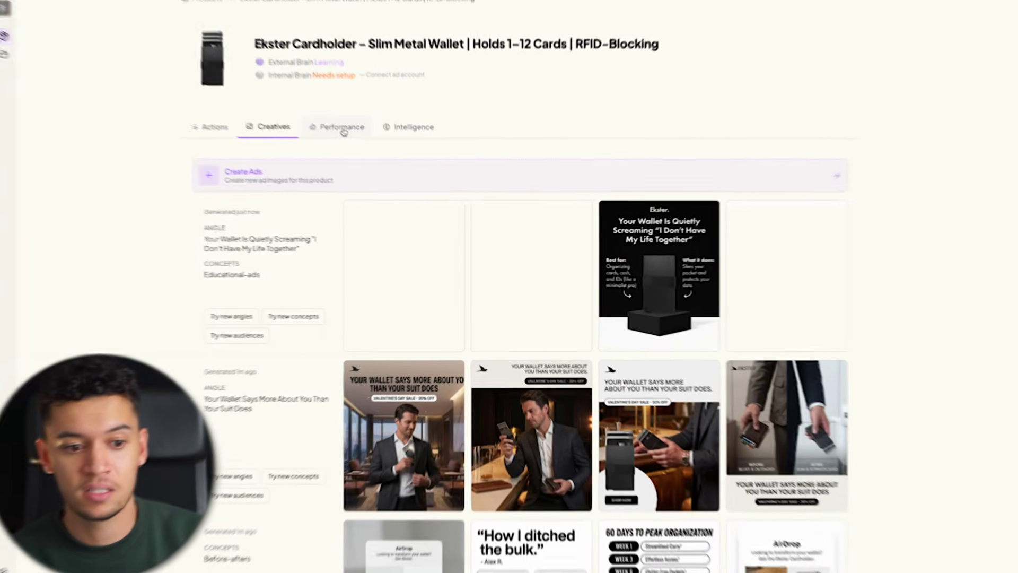
Check the product's Performance section, then go back to the creatives and review the newly generated angle batches
{"action": "left_click", "coordinate": [360, 148]}
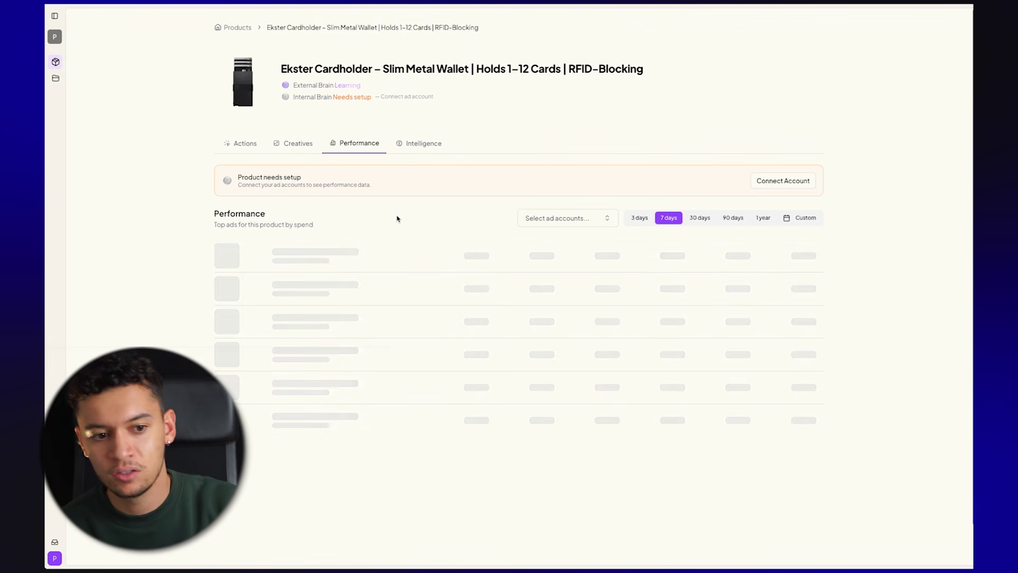
{"action": "left_click", "coordinate": [297, 144]}
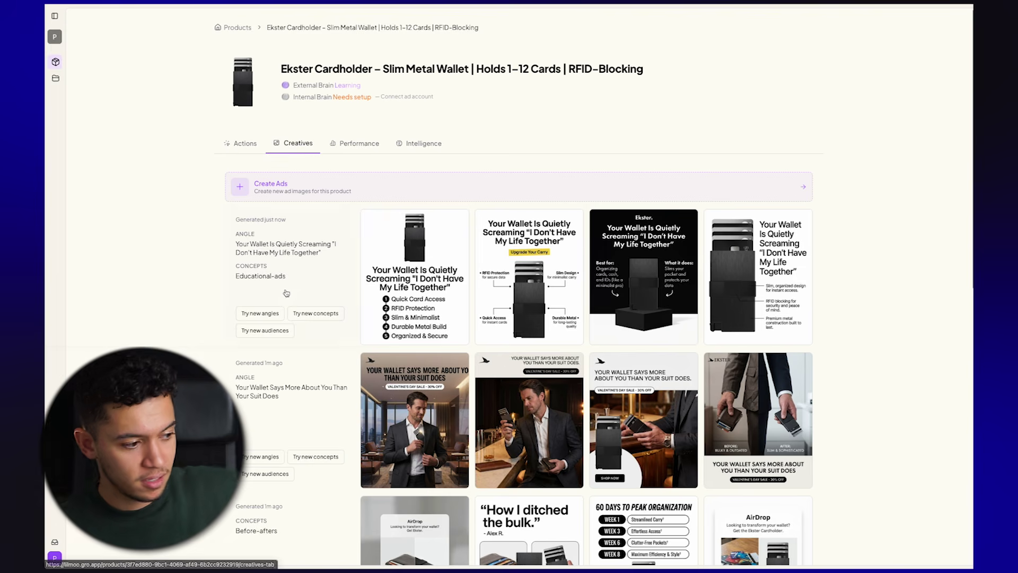
{"action": "scroll", "coordinate": [311, 392], "scroll_direction": "down", "scroll_amount": 1}
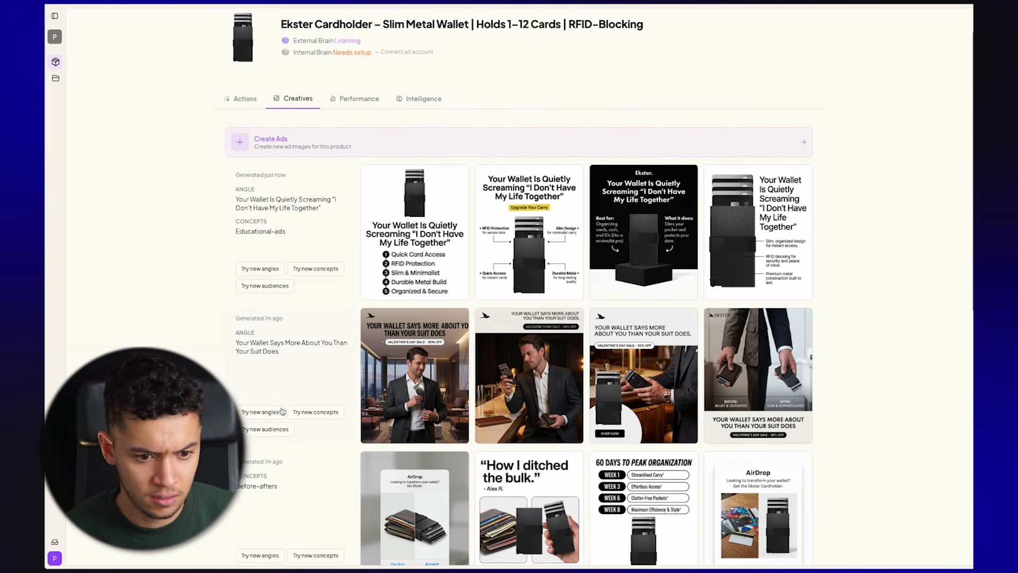
{"action": "scroll", "coordinate": [289, 451], "scroll_direction": "down", "scroll_amount": 1}
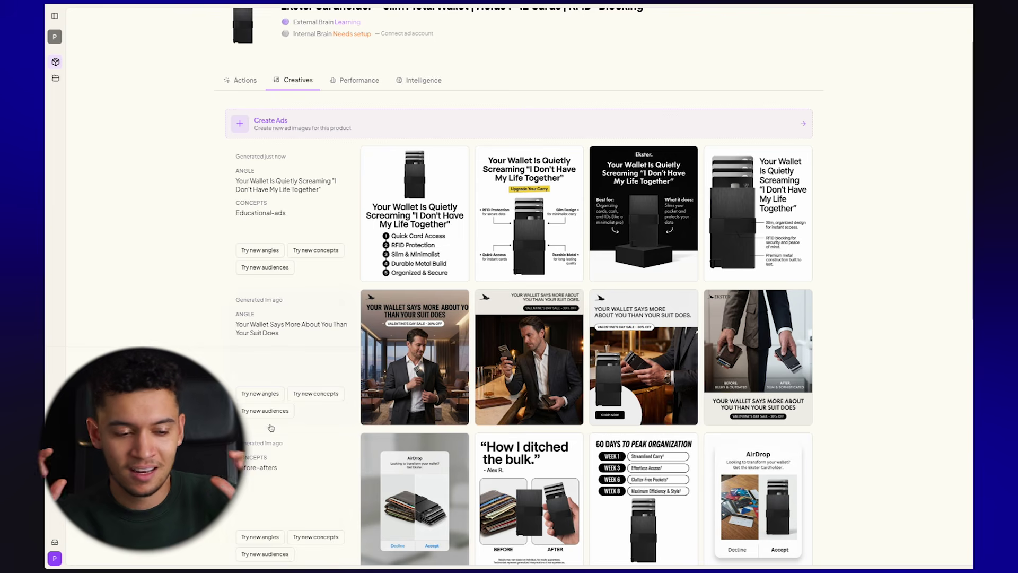
{"action": "scroll", "coordinate": [267, 424], "scroll_direction": "down", "scroll_amount": 2}
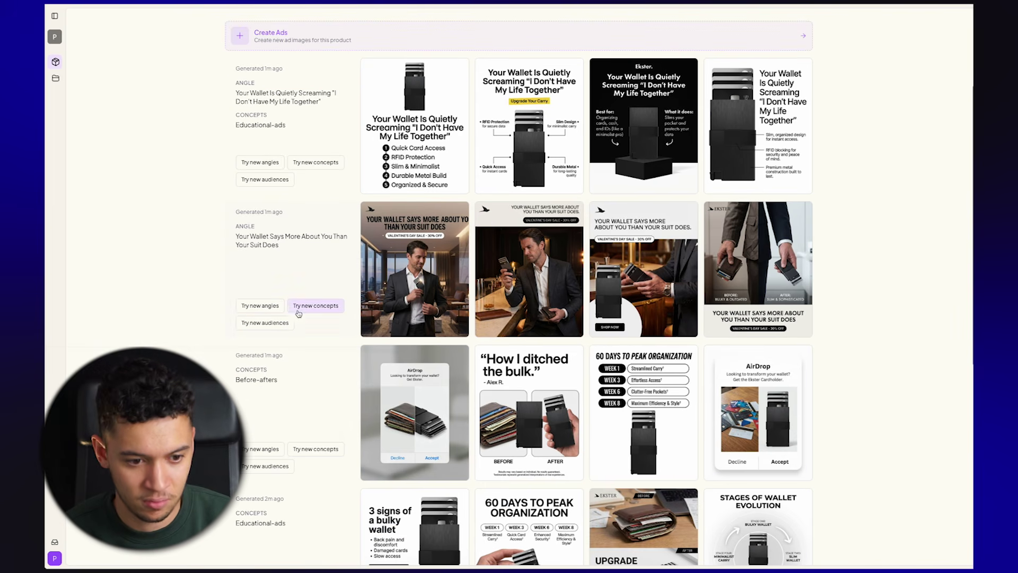